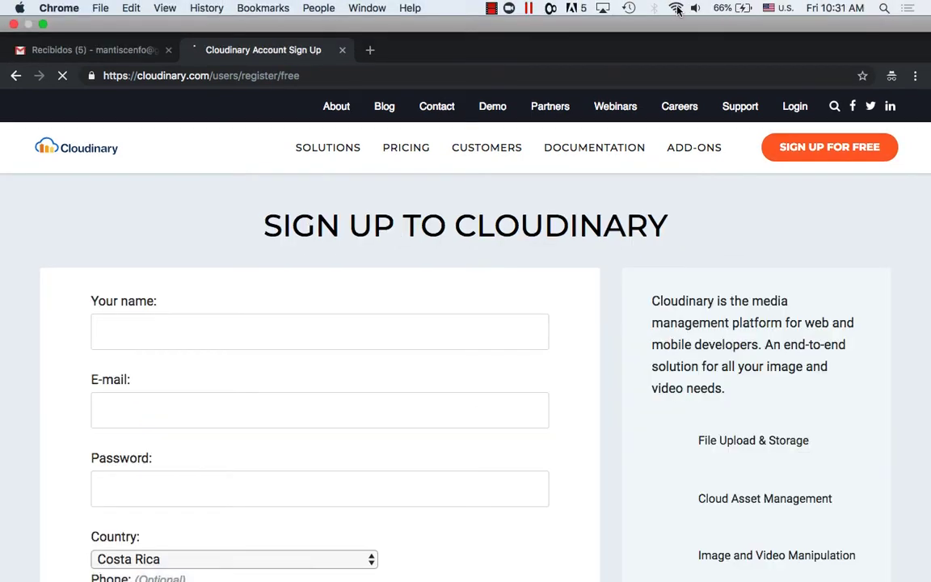
Step: Join a different Wi-Fi network and place the cursor in the sign-up form's name field
{"action": "left_click", "coordinate": [677, 9]}
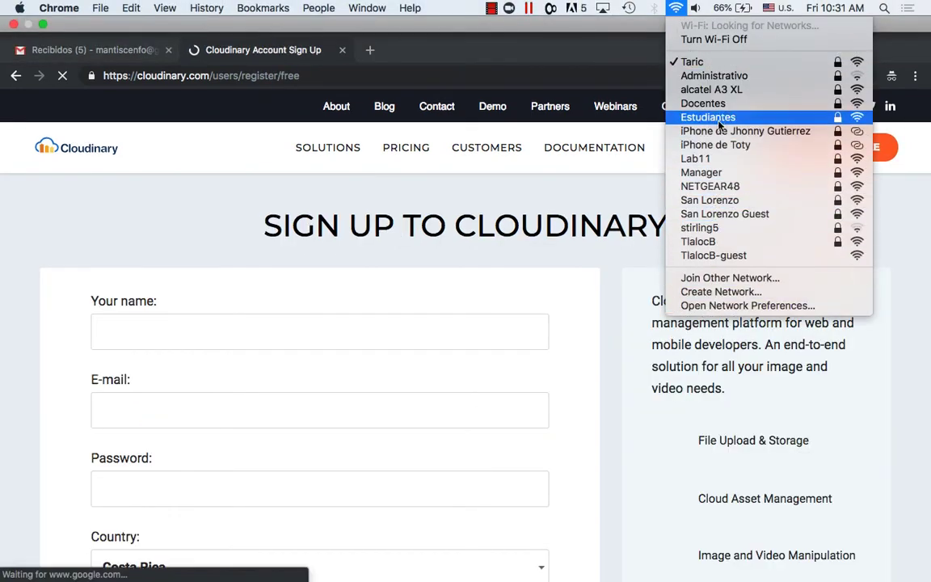
{"action": "left_click", "coordinate": [704, 103]}
{"action": "left_click", "coordinate": [229, 303]}
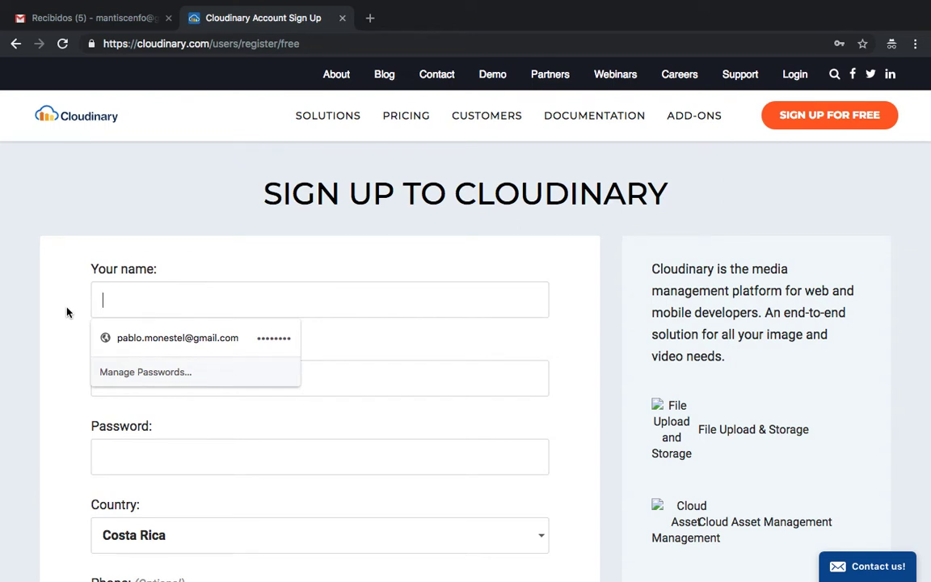
Step: Fill in the sign-up name, the account e-mail and the password fields
{"action": "type", "text": "ma"}
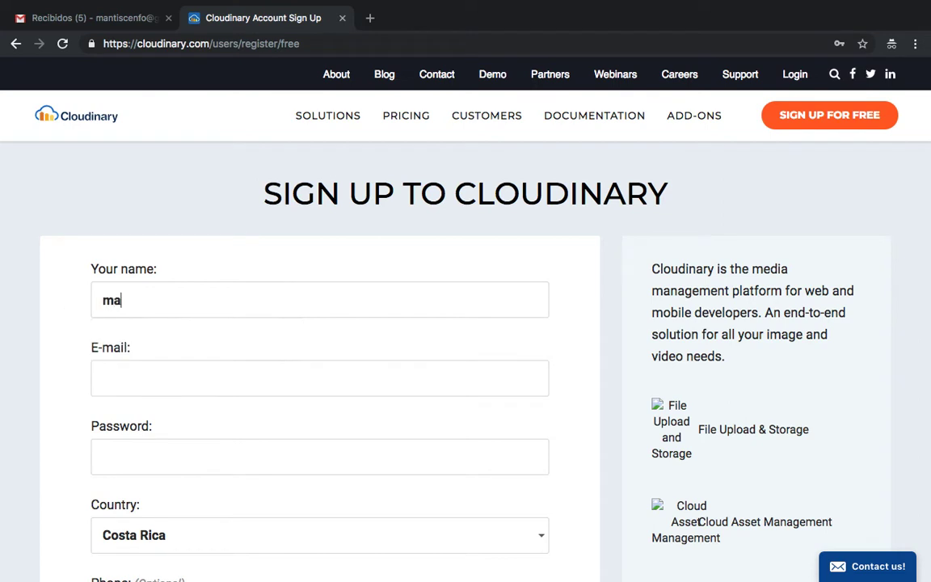
{"action": "type", "text": "ntis_cenfo"}
{"action": "key", "text": "Tab"}
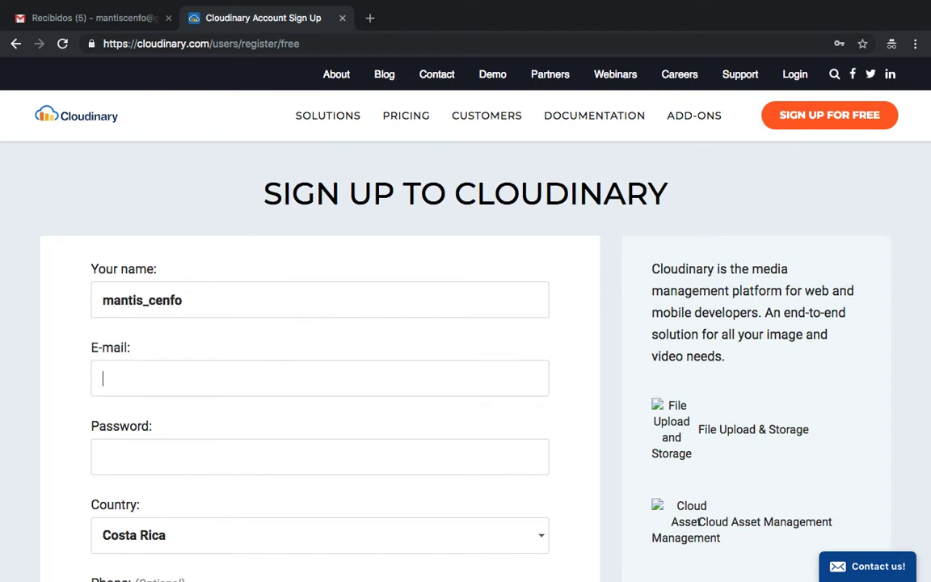
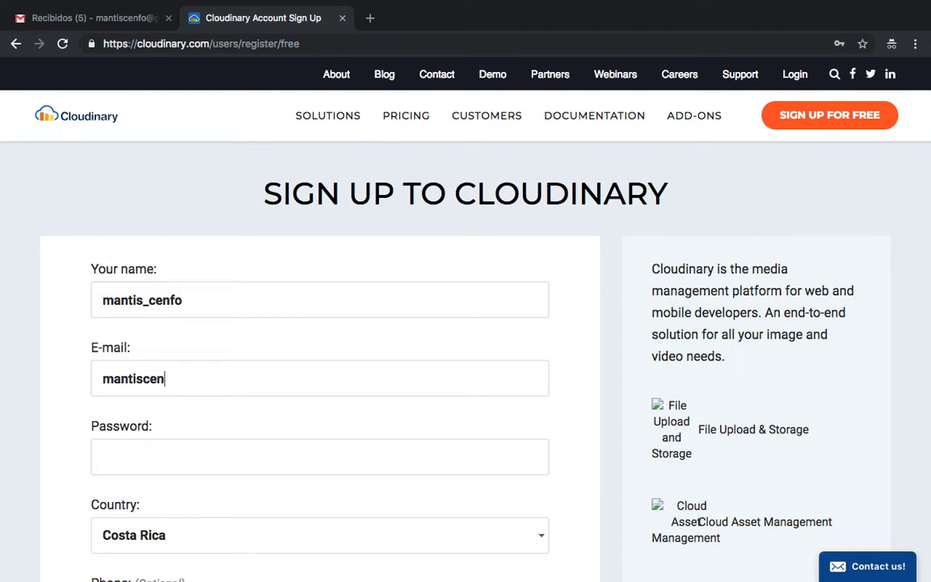
{"action": "left_click", "coordinate": [102, 456]}
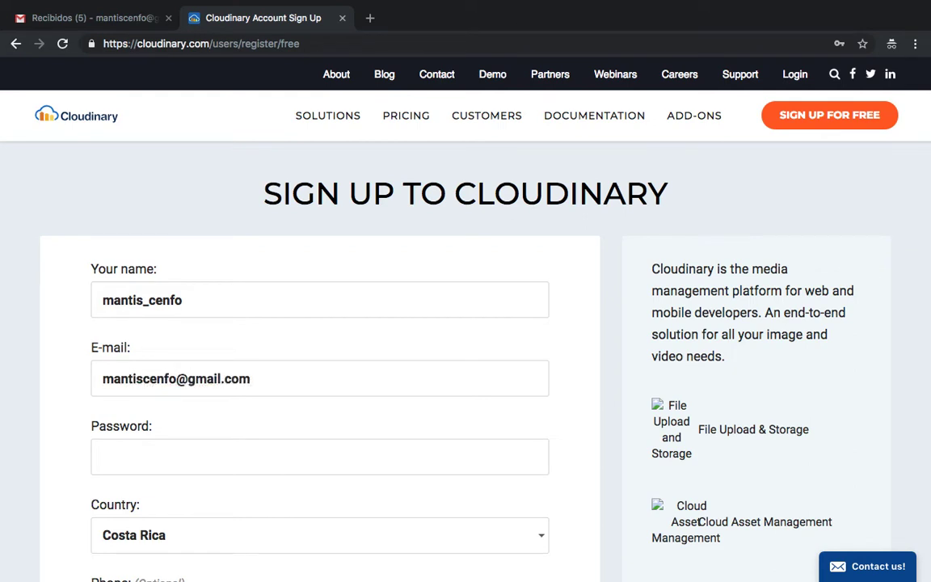
{"action": "type", "text": "•••••••••"}
Step: Choose Other as the primary interest on the sign-up form
{"action": "scroll", "coordinate": [129, 440], "scroll_direction": "down", "scroll_amount": 3}
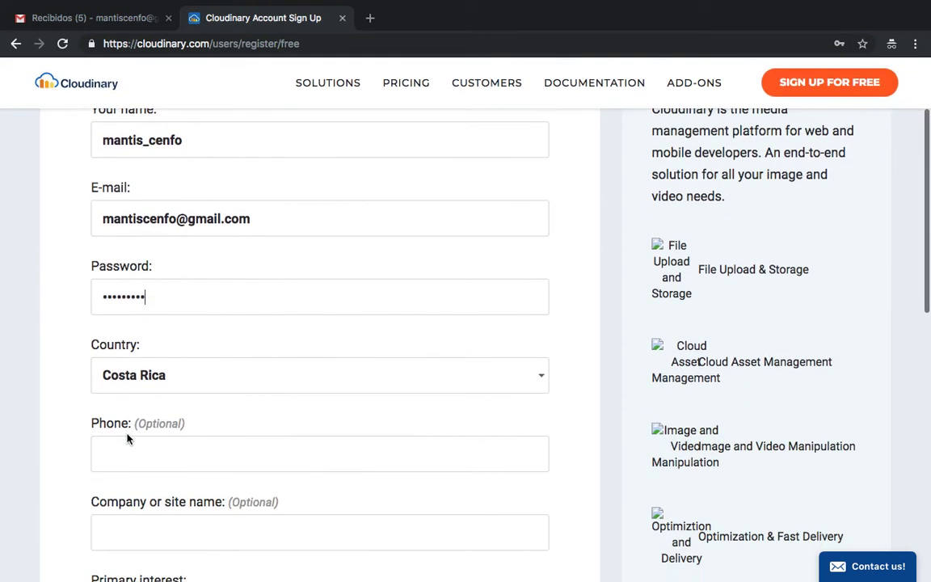
{"action": "scroll", "coordinate": [156, 451], "scroll_direction": "down", "scroll_amount": 3}
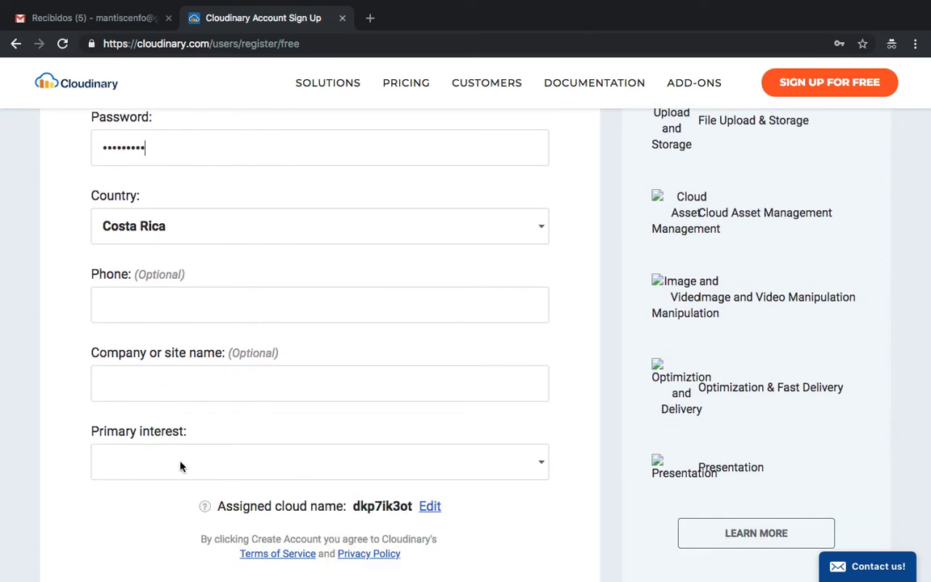
{"action": "left_click", "coordinate": [181, 468]}
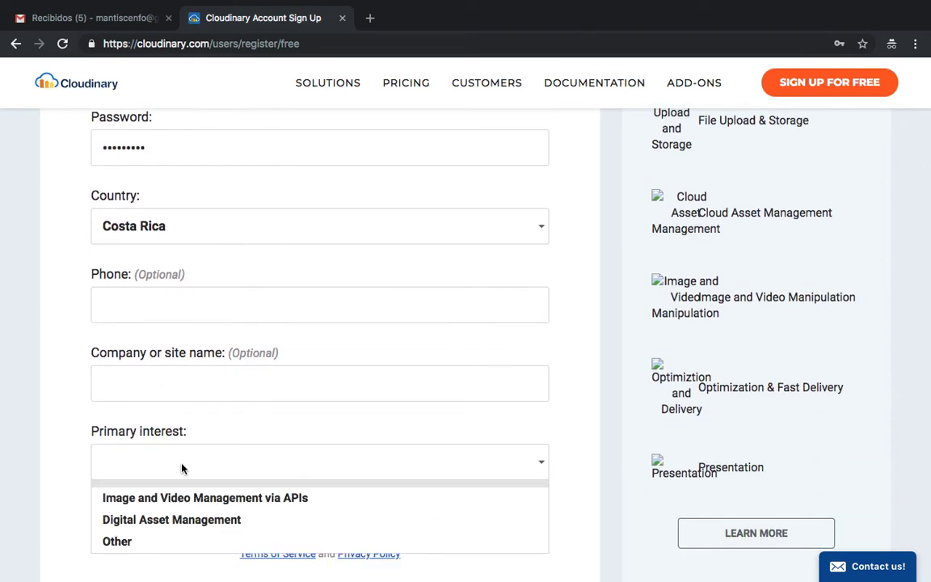
{"action": "left_click", "coordinate": [152, 542]}
{"action": "scroll", "coordinate": [94, 502], "scroll_direction": "down", "scroll_amount": 1}
{"action": "scroll", "coordinate": [93, 502], "scroll_direction": "down", "scroll_amount": 2}
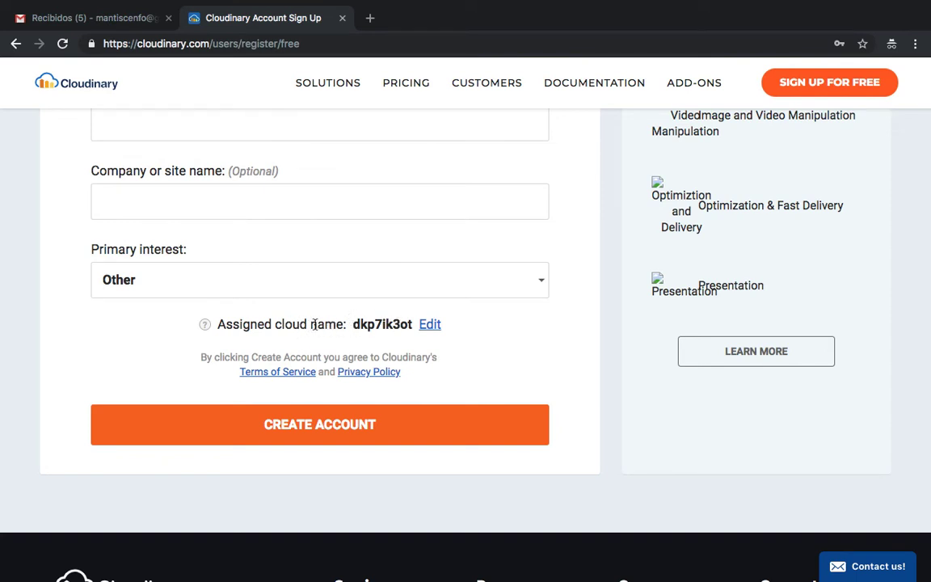
Step: Replace the randomly assigned cloud name with the custom cloud name and create the account
{"action": "left_click", "coordinate": [428, 324]}
{"action": "left_click_drag", "start_coordinate": [175, 359], "coordinate": [58, 362]}
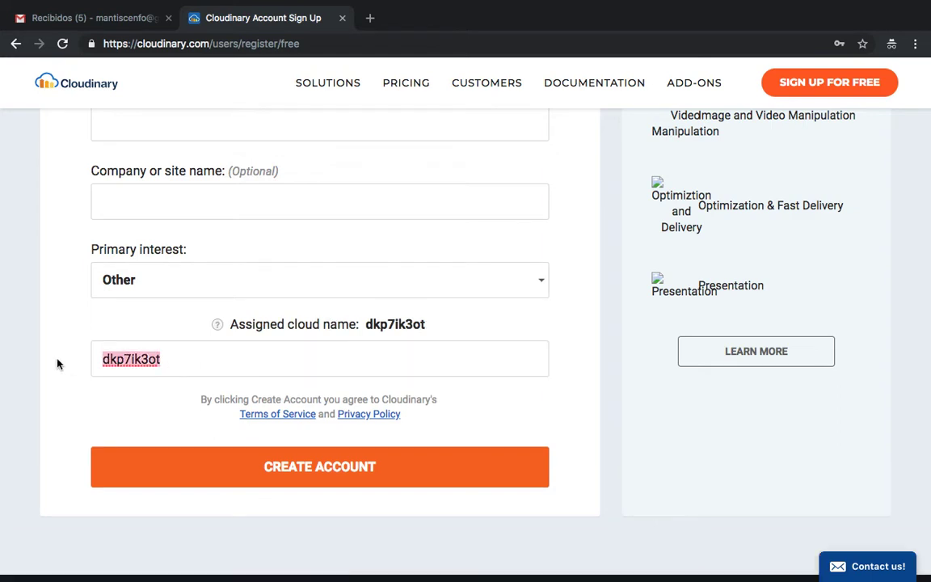
{"action": "type", "text": "mantis"}
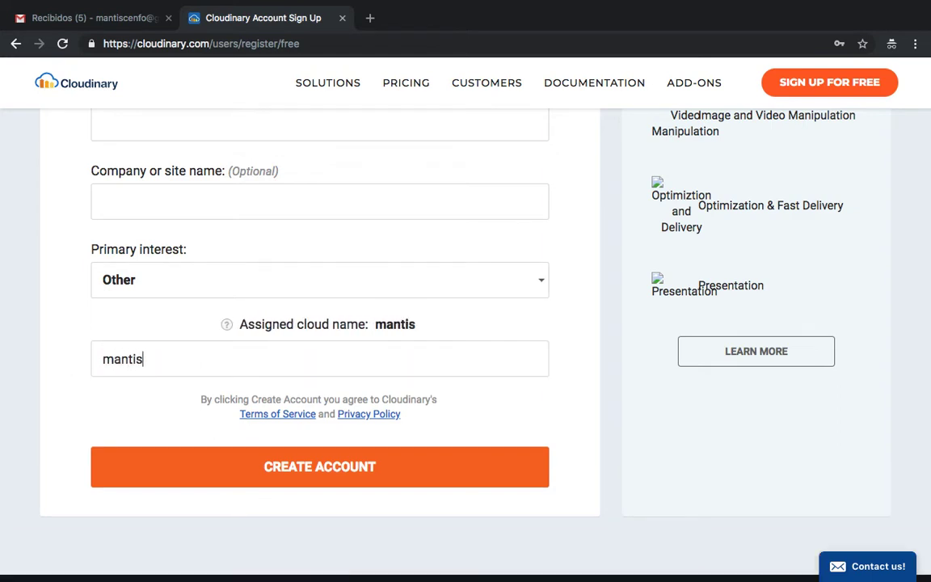
{"action": "type", "text": "cenfo"}
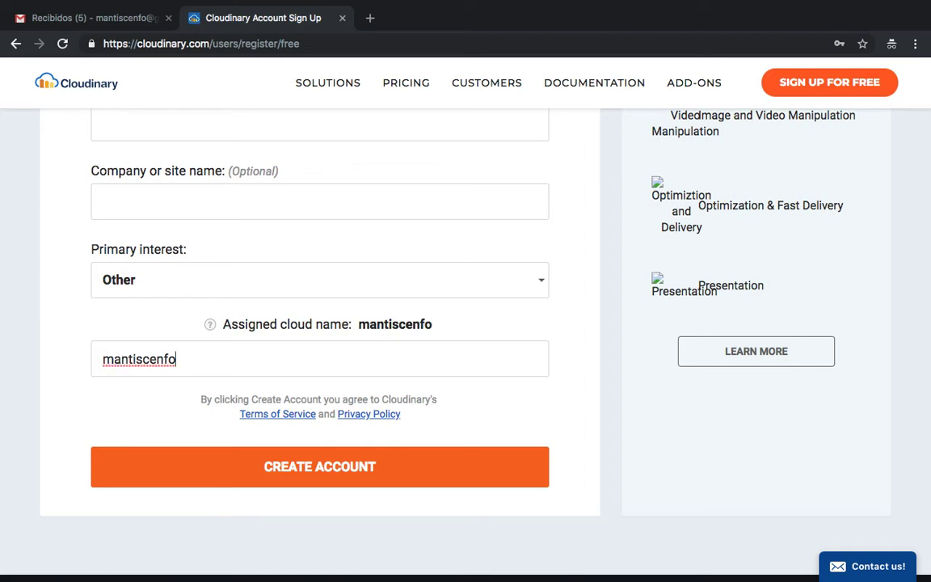
{"action": "key", "text": "Left"}
{"action": "key", "text": "Left"}
{"action": "key", "text": "Left"}
{"action": "key", "text": "Left"}
{"action": "key", "text": "Left"}
{"action": "type", "text": "_"}
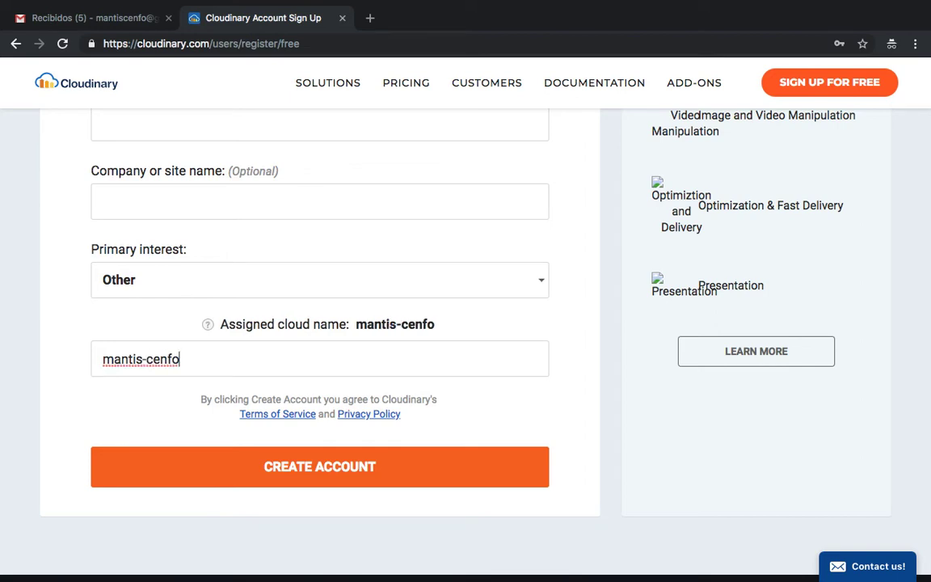
{"action": "key", "text": "Left"}
{"action": "key", "text": "Left"}
{"action": "key", "text": "Left"}
{"action": "key", "text": "Left"}
{"action": "key", "text": "Left"}
{"action": "key", "text": "BackSpace"}
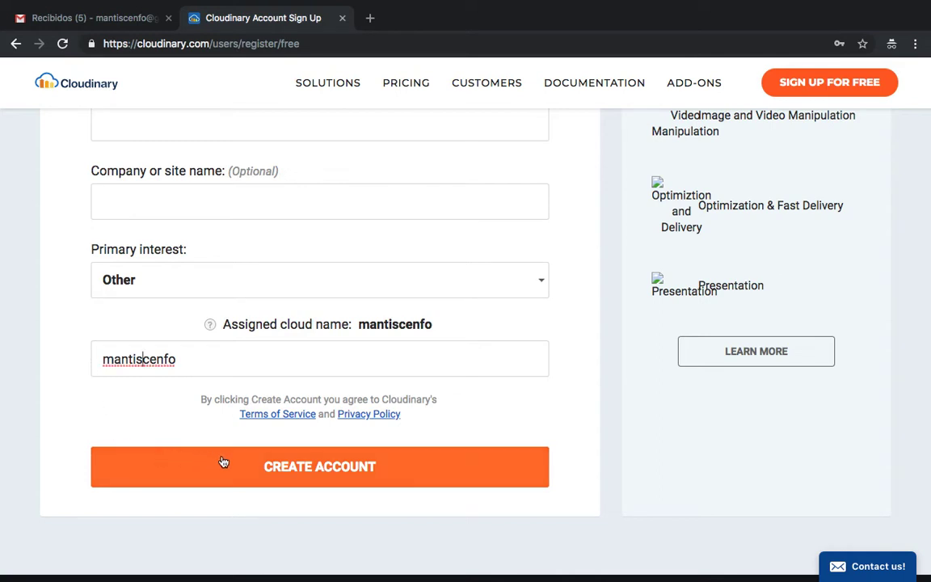
{"action": "left_click", "coordinate": [249, 465]}
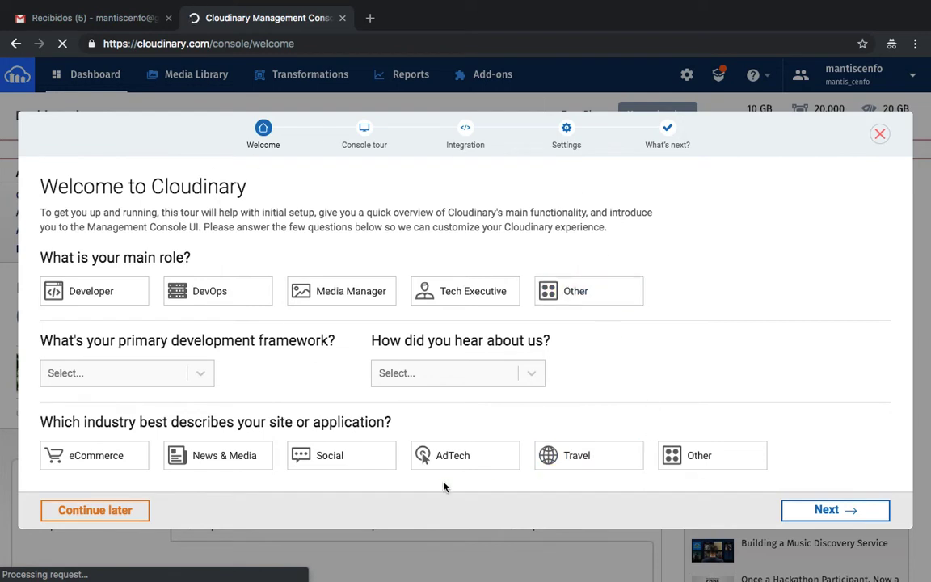
Step: Dismiss the welcome tour and select the Dashboard's cloud name and API key values
{"action": "left_click", "coordinate": [881, 134]}
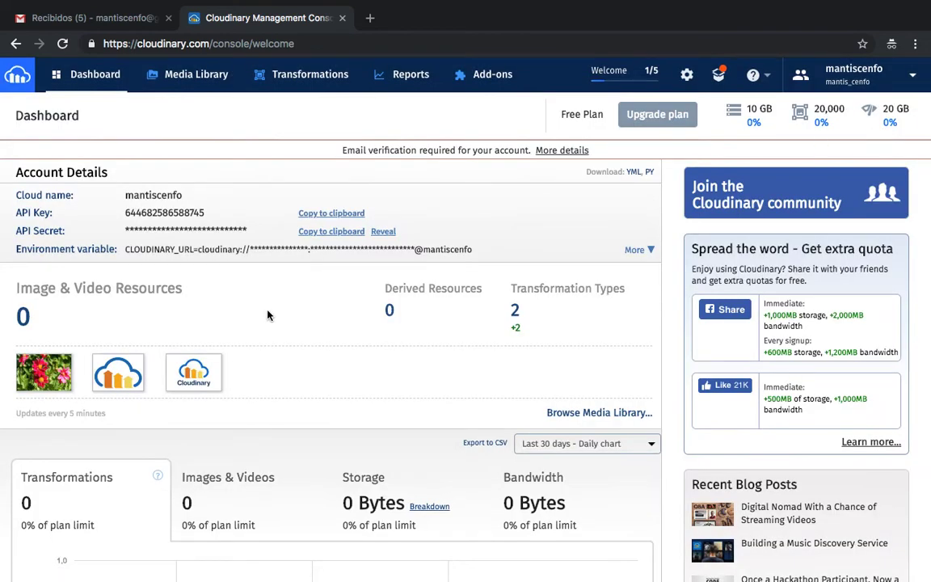
{"action": "double_click", "coordinate": [147, 194]}
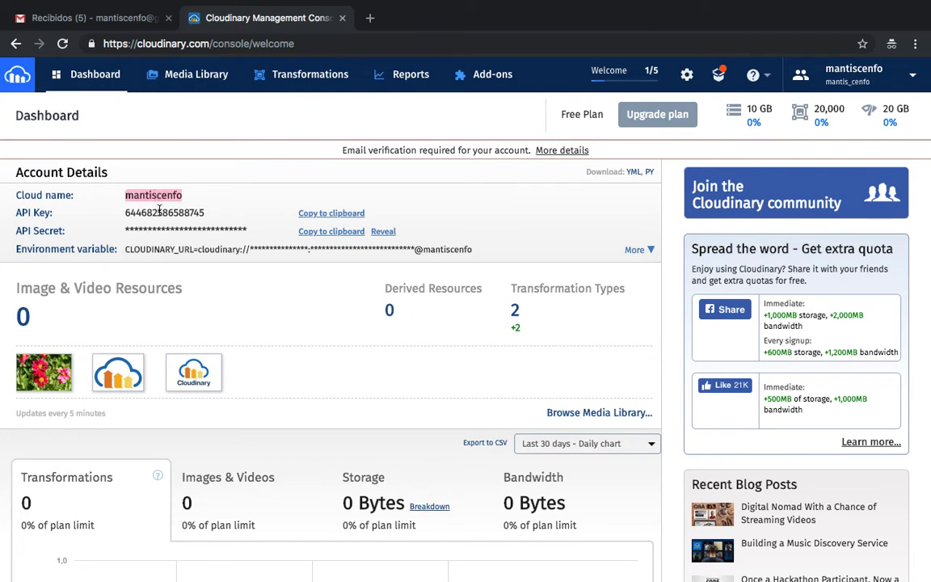
{"action": "double_click", "coordinate": [139, 212]}
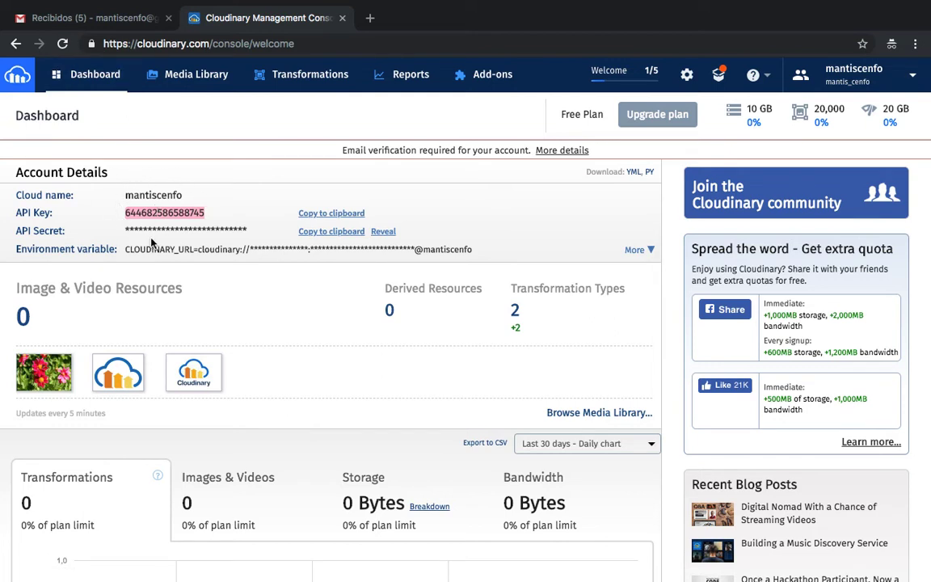
Step: Verify the e-mail address via the link in Gmail's Cloudinary Email Verification message
{"action": "left_click", "coordinate": [109, 25]}
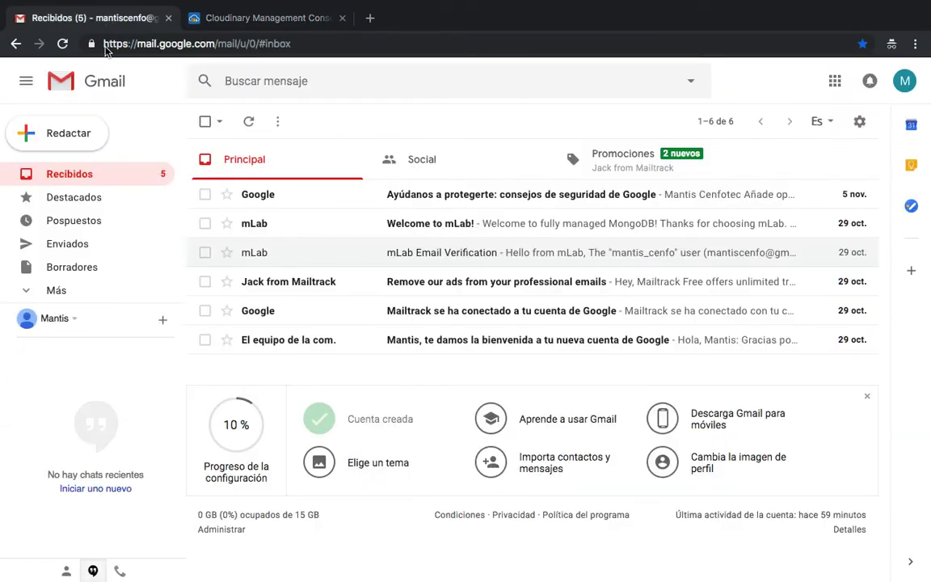
{"action": "left_click", "coordinate": [82, 181]}
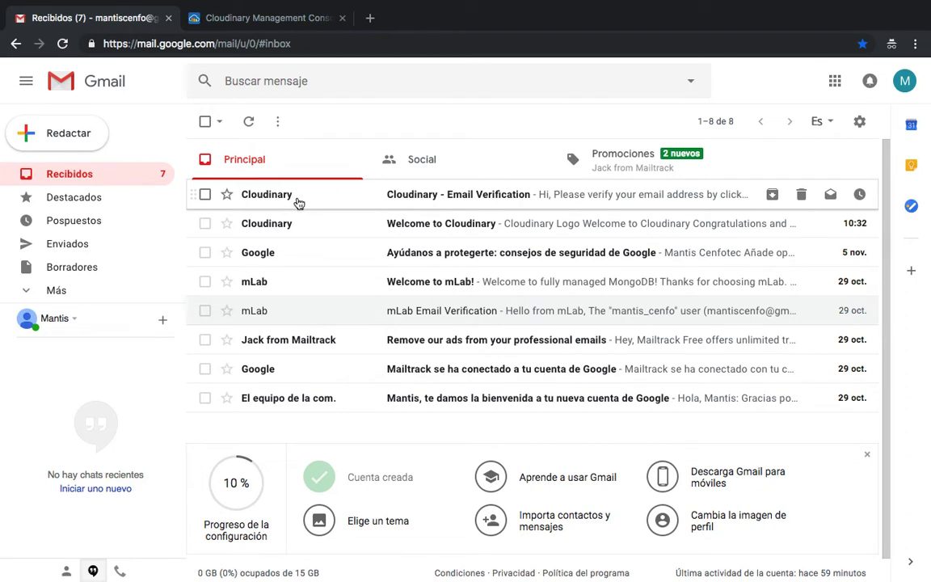
{"action": "left_click", "coordinate": [299, 203]}
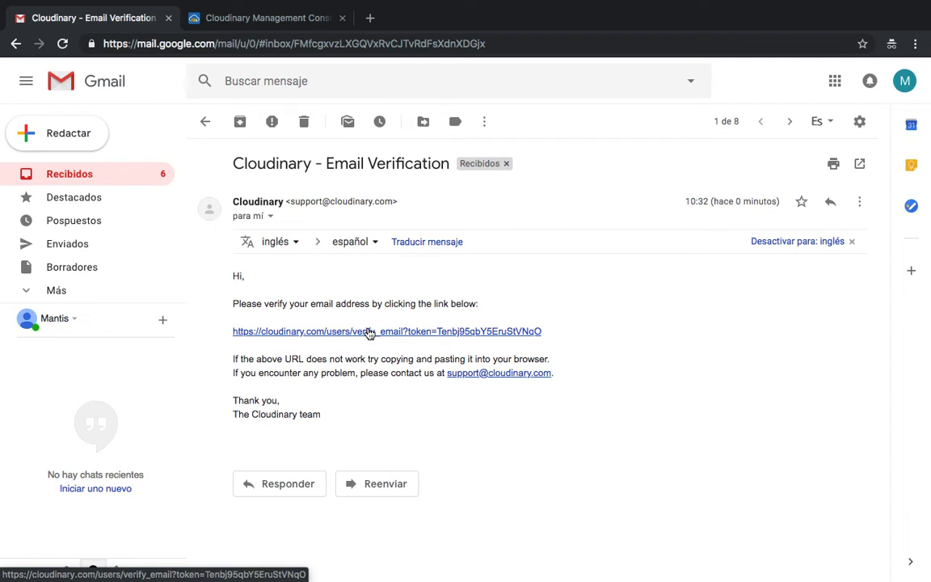
{"action": "left_click", "coordinate": [369, 333]}
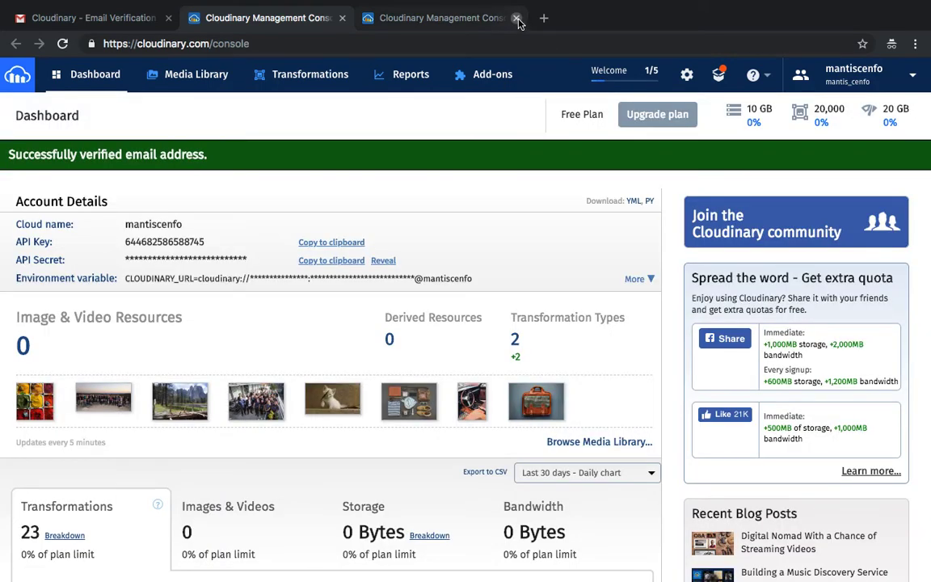
{"action": "left_click", "coordinate": [517, 18]}
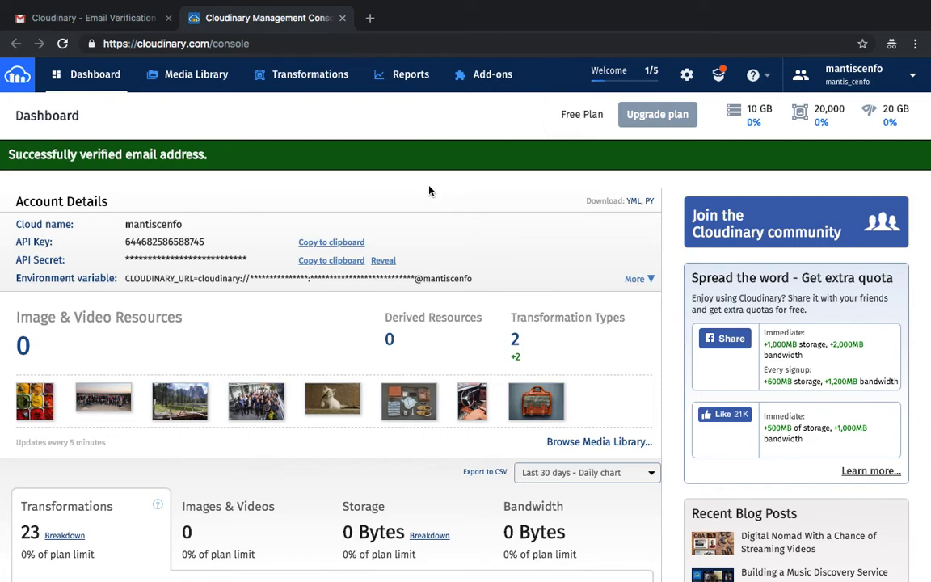
{"action": "scroll", "coordinate": [291, 306], "scroll_direction": "down", "scroll_amount": 2}
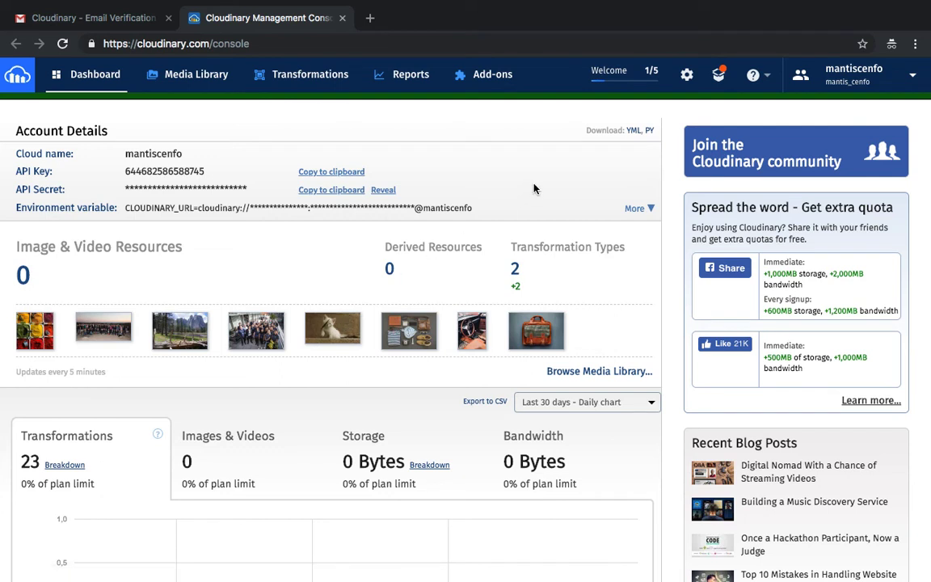
{"action": "left_click", "coordinate": [686, 77]}
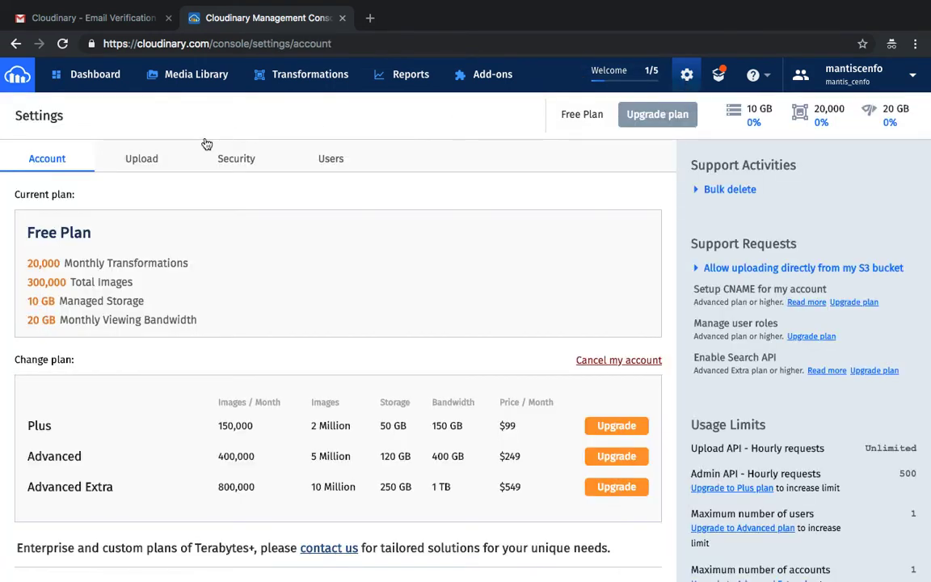
{"action": "left_click", "coordinate": [155, 159]}
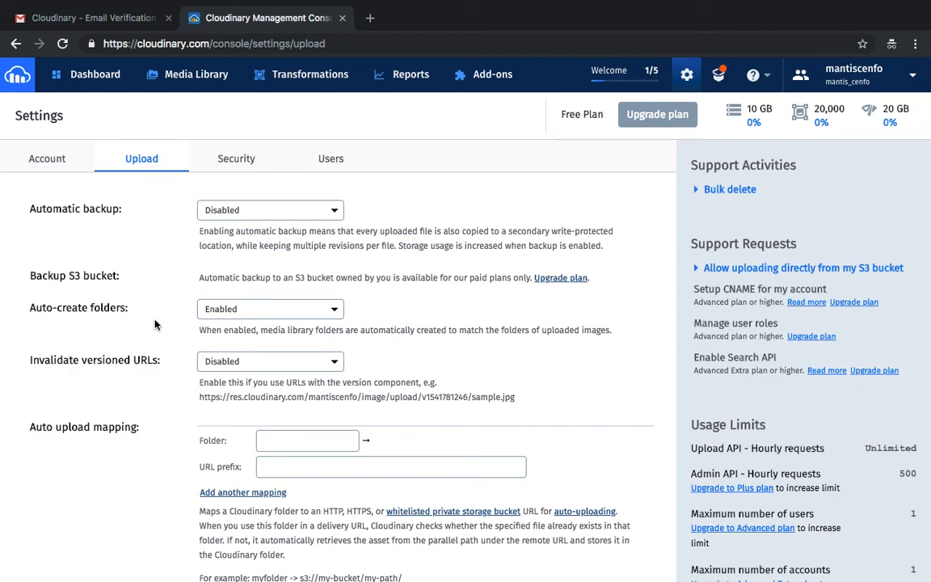
Step: Enable unsigned uploading to create preset i4bus7yq and start editing it
{"action": "scroll", "coordinate": [155, 324], "scroll_direction": "down", "scroll_amount": 5}
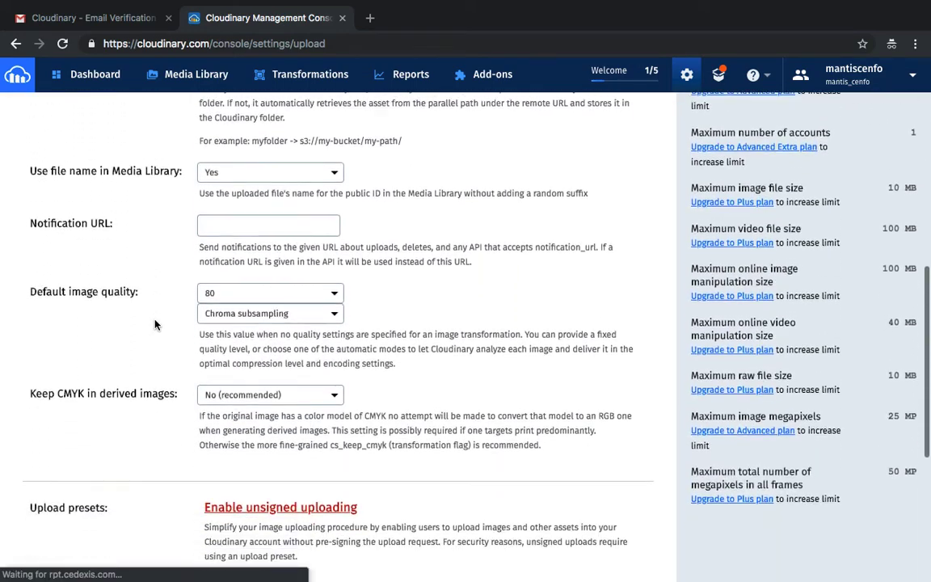
{"action": "scroll", "coordinate": [156, 324], "scroll_direction": "down", "scroll_amount": 3}
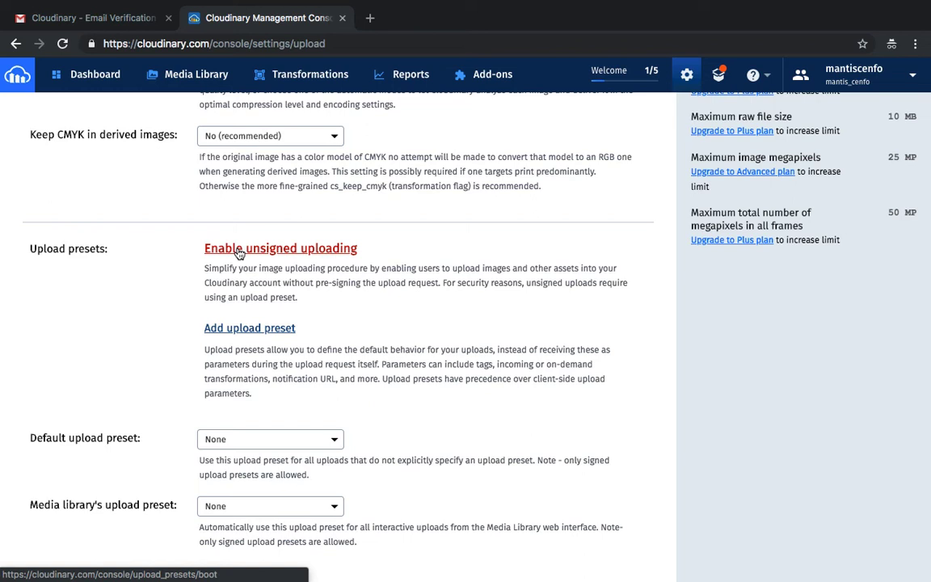
{"action": "left_click", "coordinate": [239, 251]}
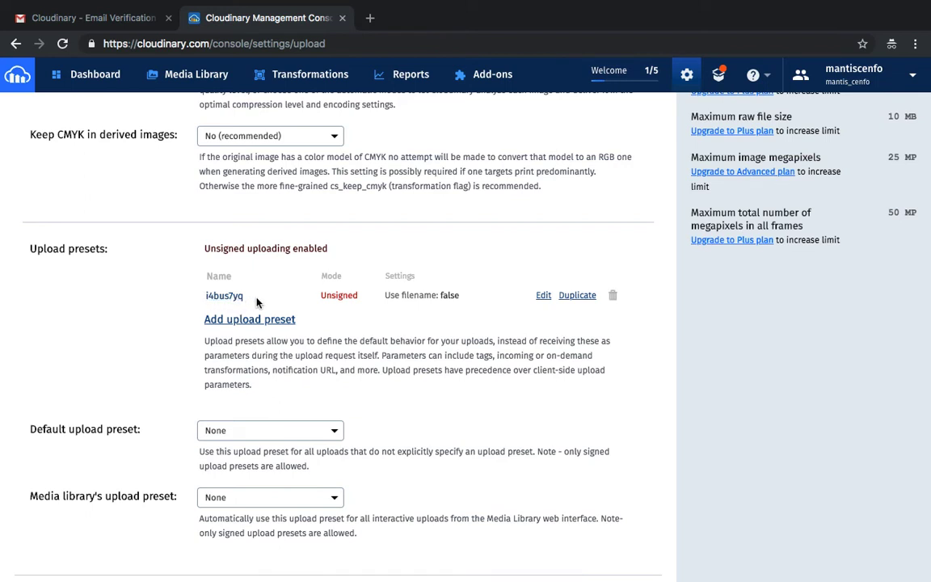
{"action": "left_click", "coordinate": [539, 295]}
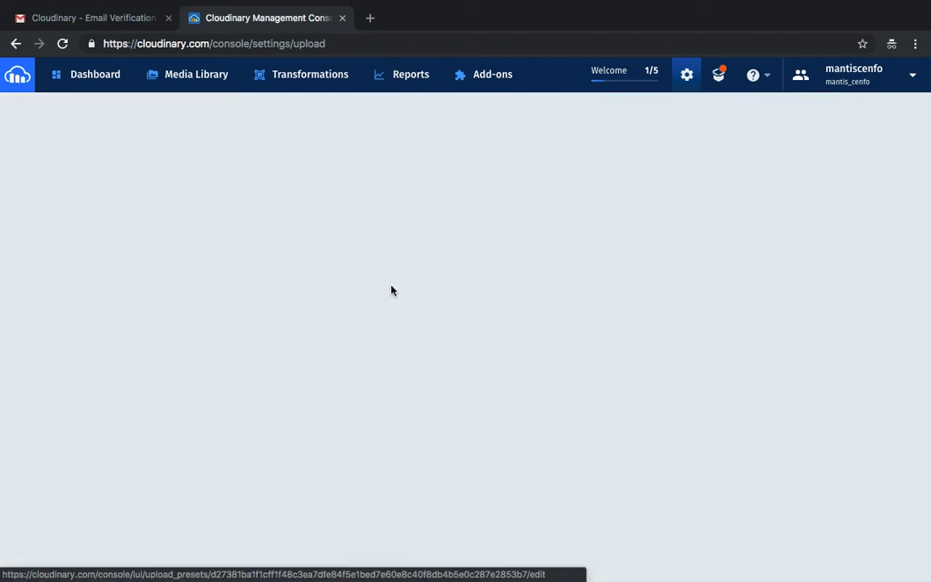
Step: Change the preset name from i4bus7yq to 'mantis' and save the preset
{"action": "double_click", "coordinate": [217, 185]}
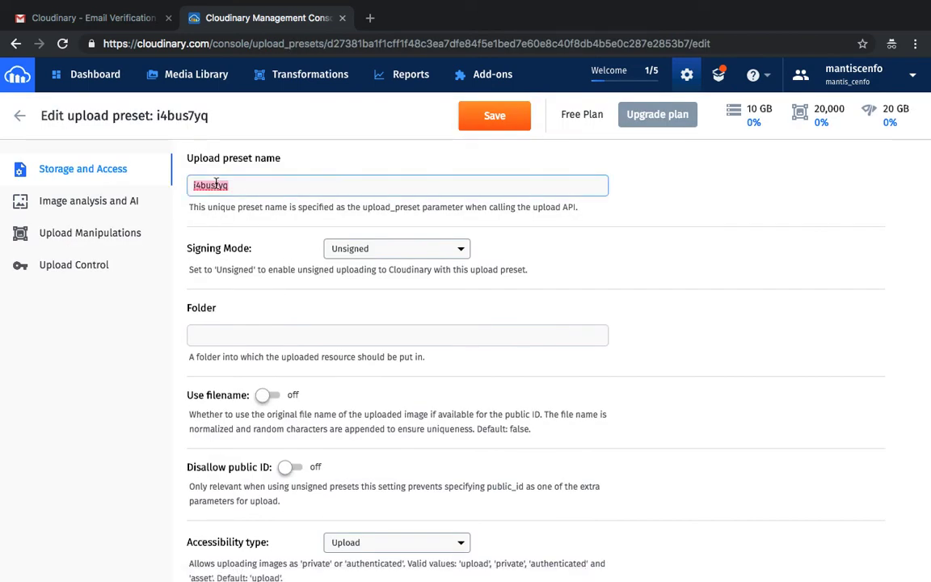
{"action": "type", "text": "mantis"}
{"action": "scroll", "coordinate": [240, 363], "scroll_direction": "down", "scroll_amount": 4}
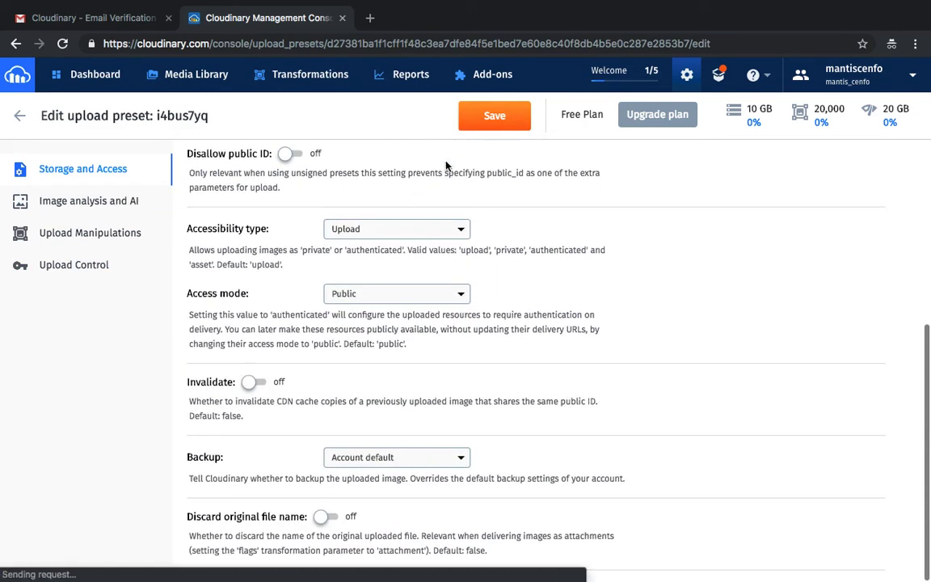
{"action": "left_click", "coordinate": [493, 117]}
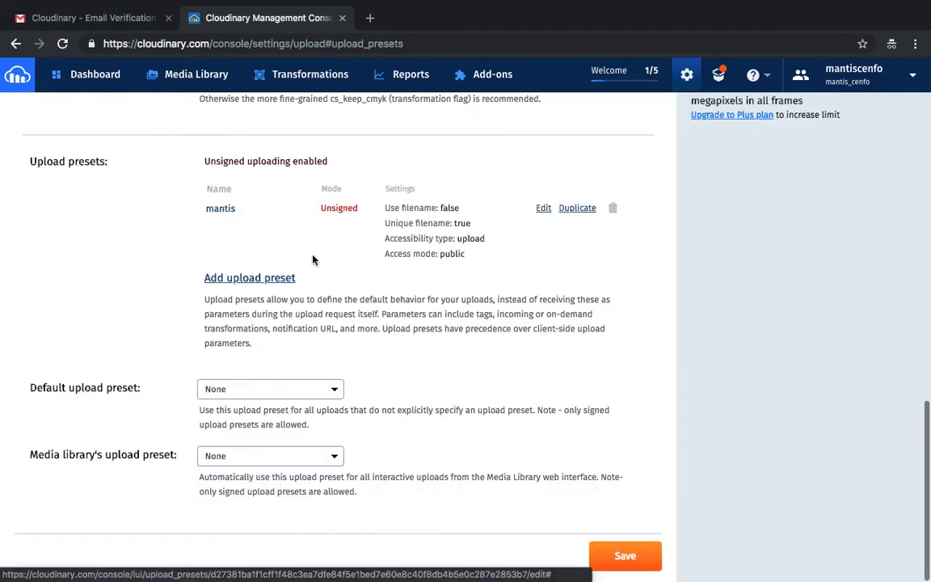
{"action": "scroll", "coordinate": [228, 170], "scroll_direction": "up", "scroll_amount": 2}
Step: Start a new Gmail draft whose body begins with 'cloud name :'
{"action": "left_click", "coordinate": [119, 23]}
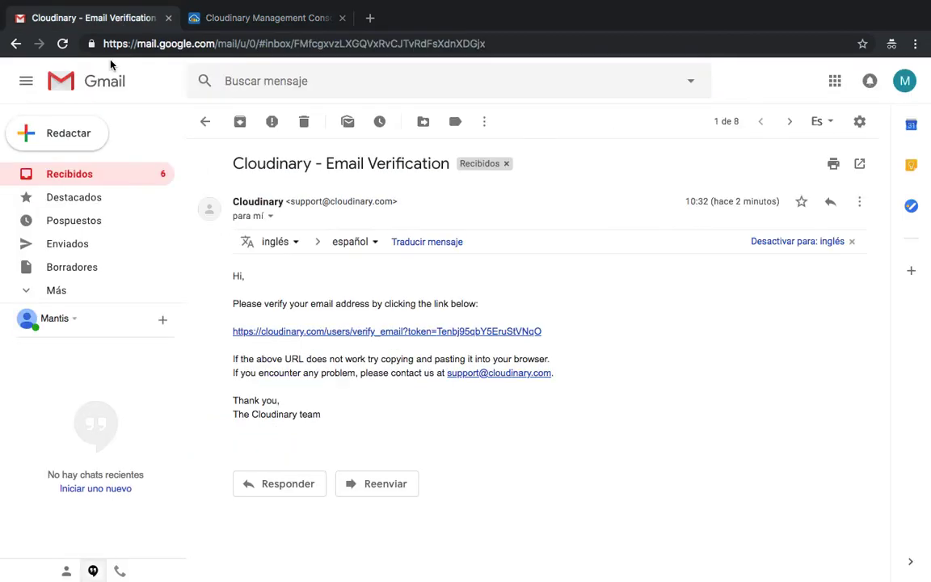
{"action": "left_click", "coordinate": [75, 129]}
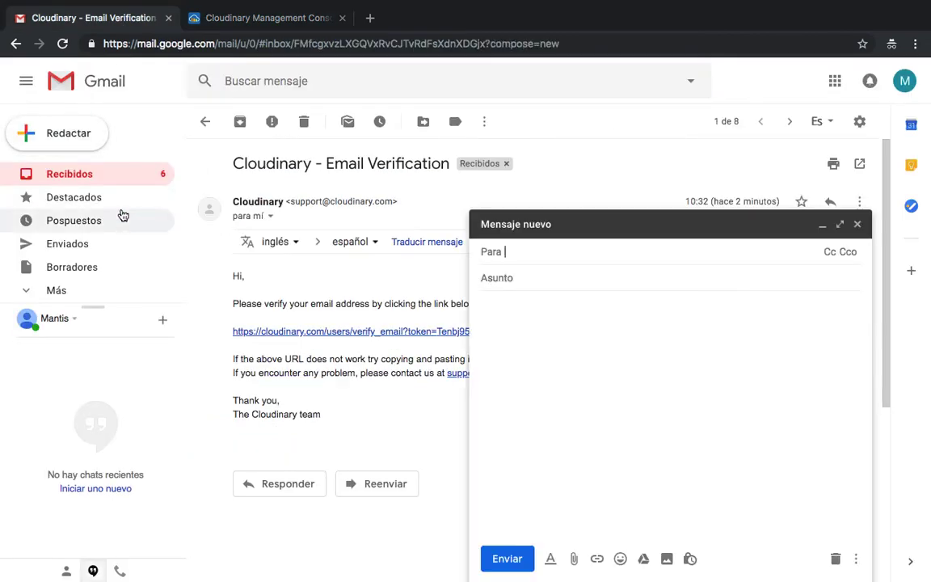
{"action": "left_click", "coordinate": [530, 321]}
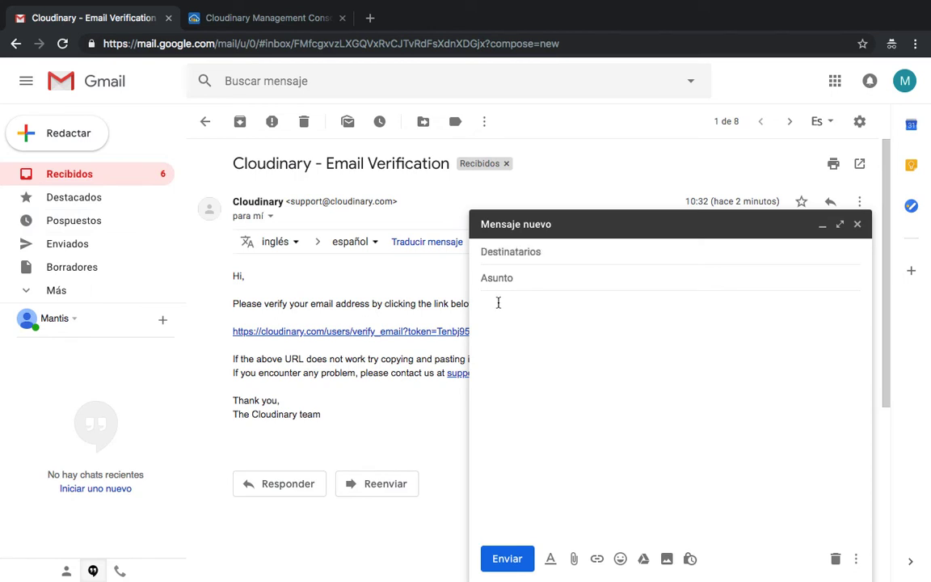
{"action": "type", "text": "cloud name :"}
{"action": "left_click", "coordinate": [275, 18]}
Step: Copy the cloud name from a new Dashboard tab and paste it into the Gmail draft
{"action": "scroll", "coordinate": [274, 229], "scroll_direction": "up", "scroll_amount": 1}
{"action": "scroll", "coordinate": [307, 260], "scroll_direction": "up", "scroll_amount": 10}
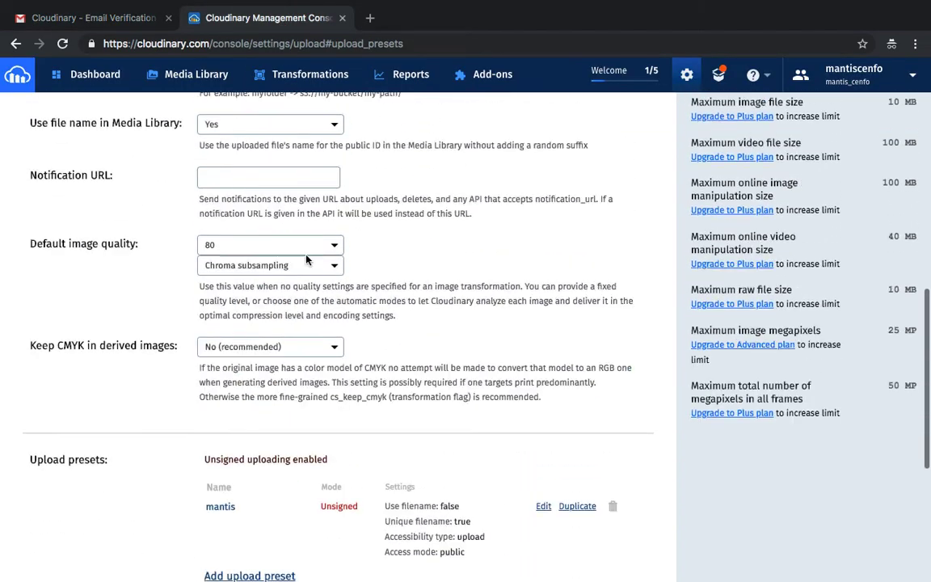
{"action": "scroll", "coordinate": [138, 323], "scroll_direction": "up", "scroll_amount": 2}
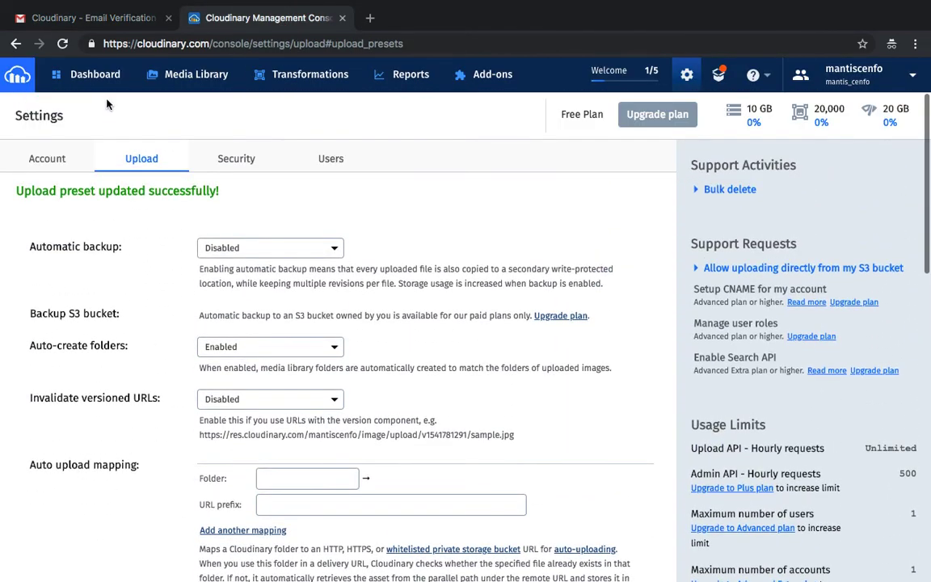
{"action": "middle_click", "coordinate": [90, 73]}
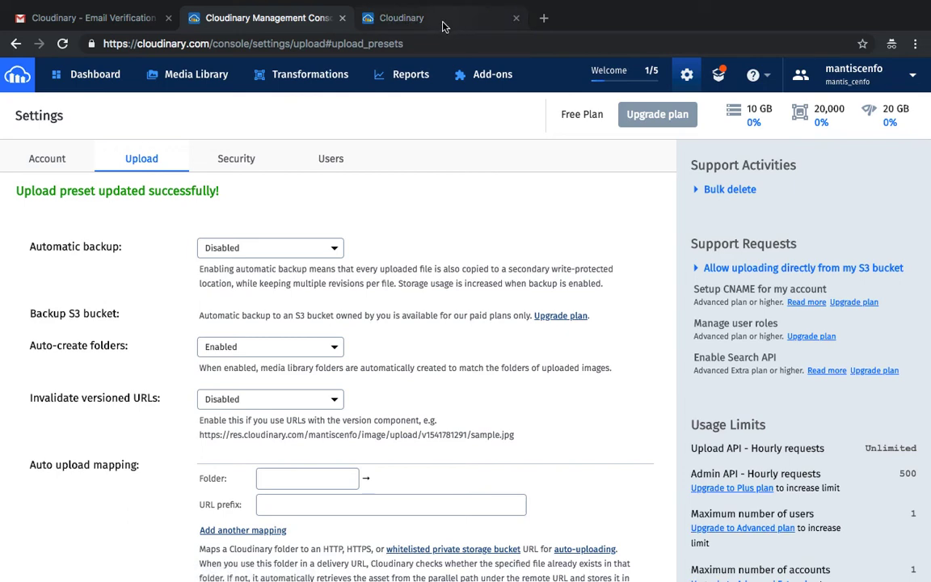
{"action": "left_click", "coordinate": [451, 15]}
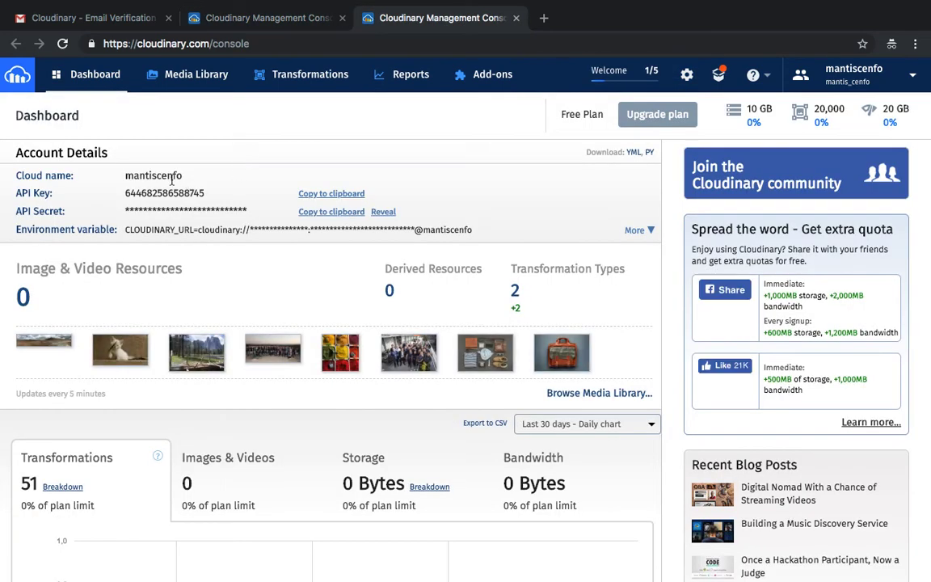
{"action": "double_click", "coordinate": [166, 176]}
{"action": "key", "text": "ctrl+c"}
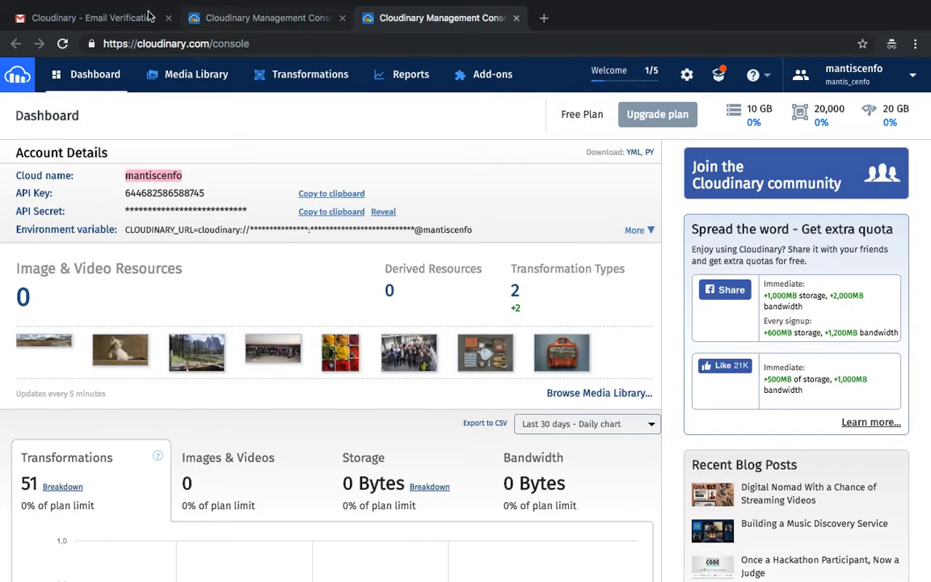
{"action": "left_click", "coordinate": [101, 16]}
{"action": "key", "text": "ctrl+v"}
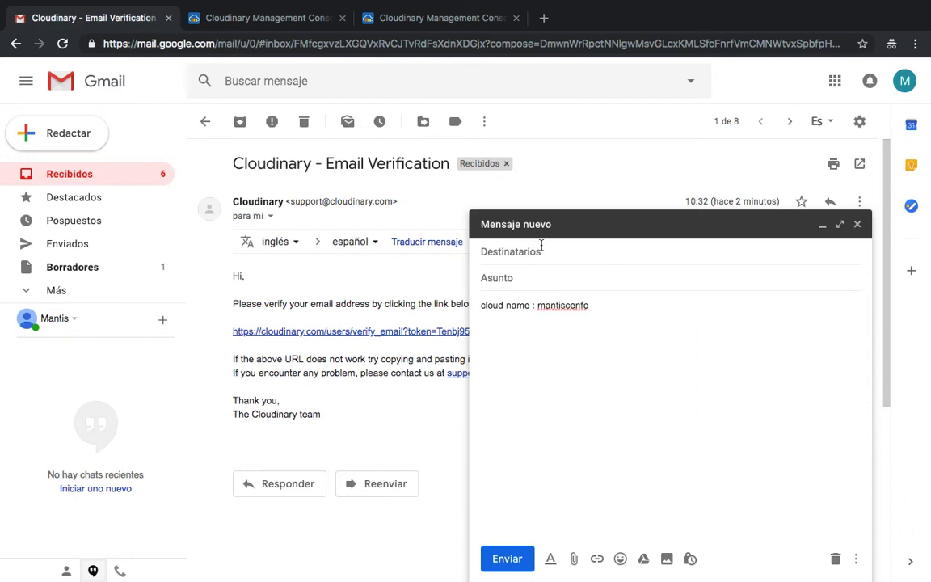
Step: Add an 'api key:' line to the draft with the API key copied from the Cloudinary Dashboard
{"action": "key", "text": "Return"}
{"action": "type", "text": "api key"}
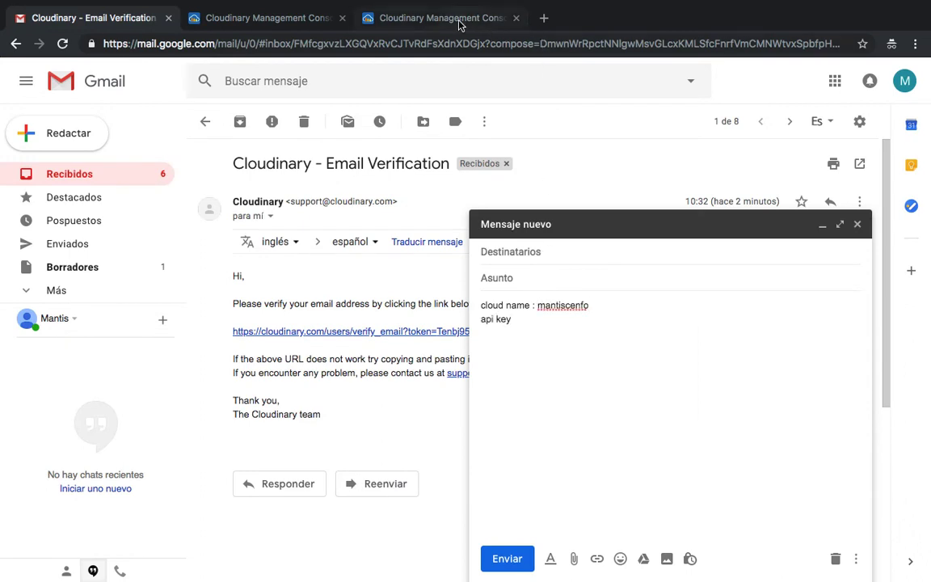
{"action": "left_click", "coordinate": [418, 20]}
{"action": "double_click", "coordinate": [172, 194]}
{"action": "key", "text": "ctrl+c"}
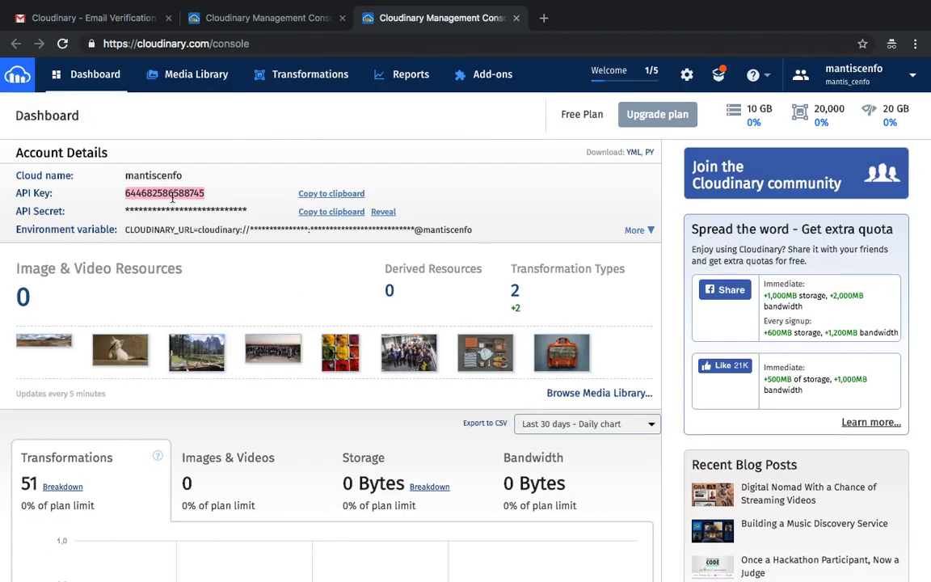
{"action": "left_click", "coordinate": [95, 25]}
{"action": "type", "text": ":"}
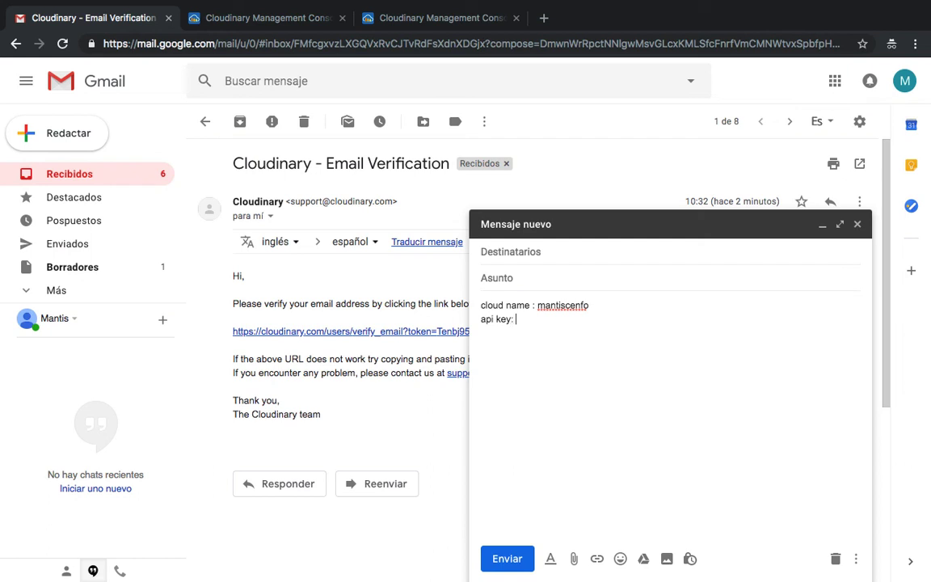
{"action": "key", "text": "ctrl+v"}
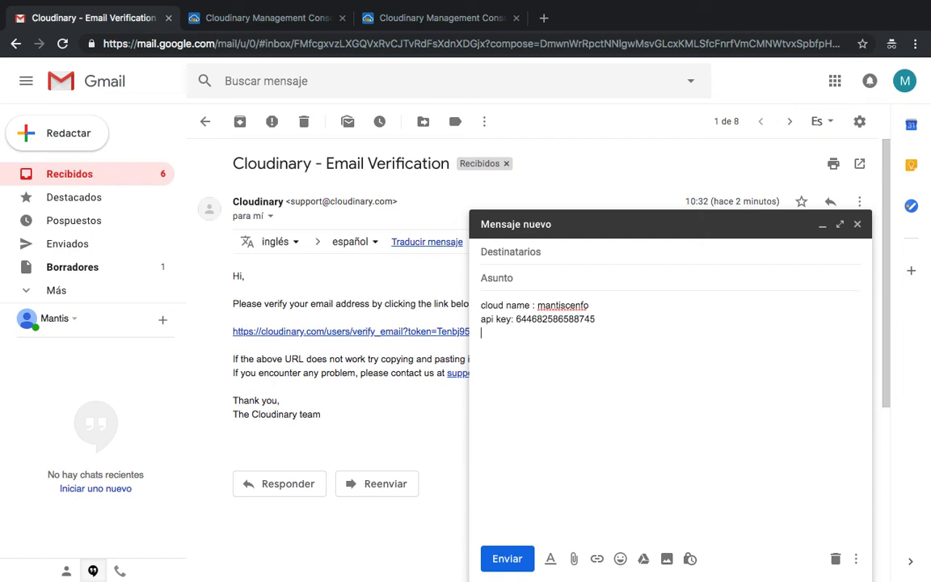
Step: Begin a third draft line labelled 'prese' for the preset name
{"action": "key", "text": "Return"}
{"action": "type", "text": "preset:"}
{"action": "left_click", "coordinate": [358, 15]}
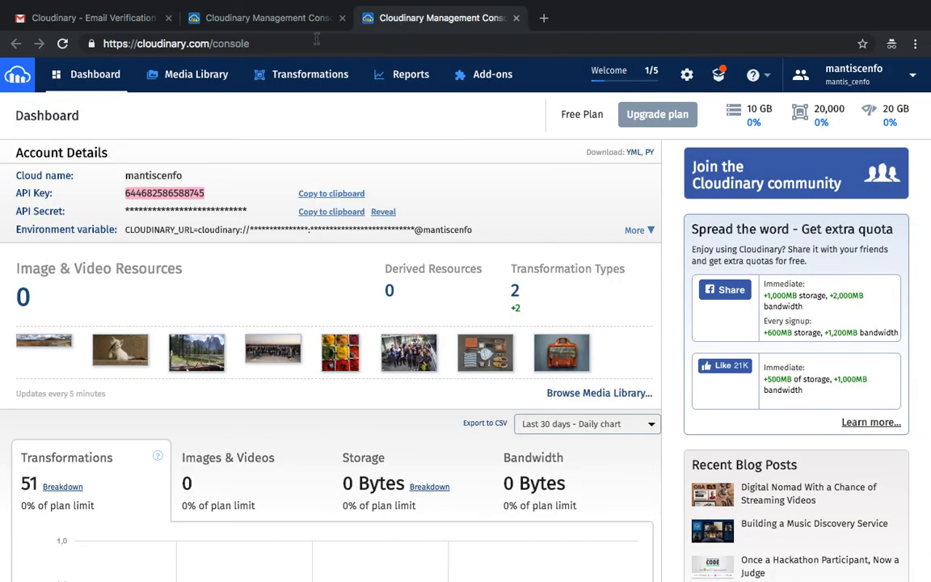
Step: Copy the preset name 'mantis' from the upload settings page into the draft after 'preset:'
{"action": "left_click", "coordinate": [296, 29]}
{"action": "scroll", "coordinate": [272, 407], "scroll_direction": "down", "scroll_amount": 10}
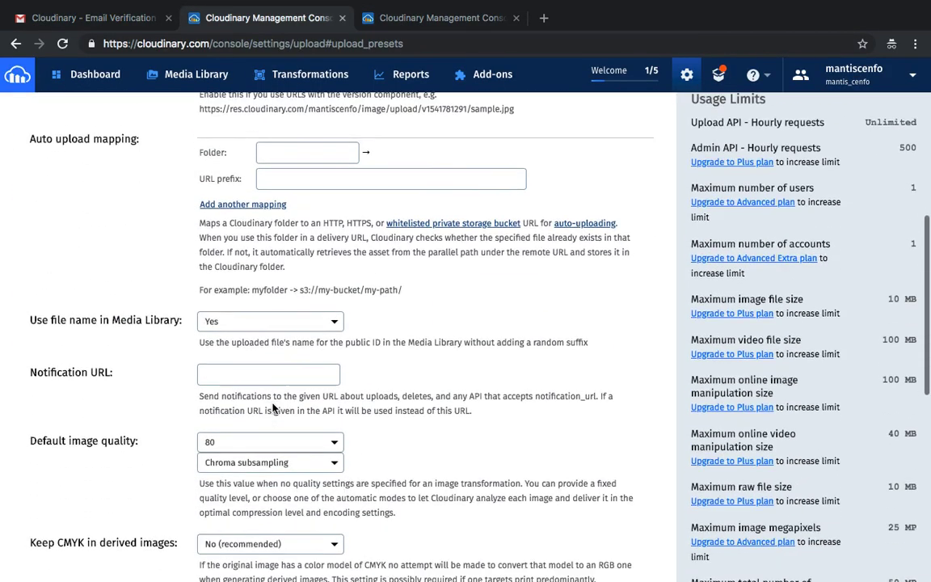
{"action": "scroll", "coordinate": [272, 407], "scroll_direction": "down", "scroll_amount": 1}
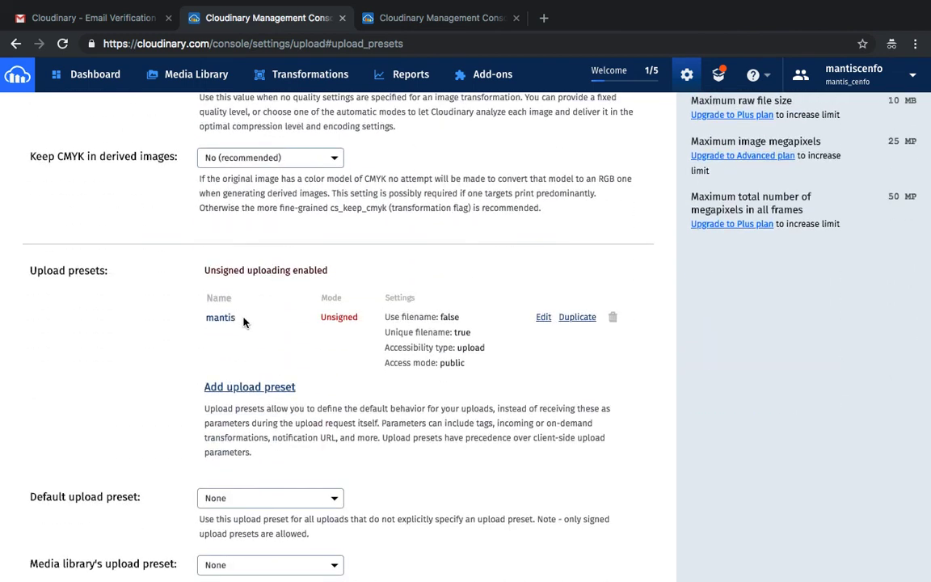
{"action": "left_click_drag", "start_coordinate": [241, 318], "coordinate": [207, 317]}
{"action": "key", "text": "ctrl+c"}
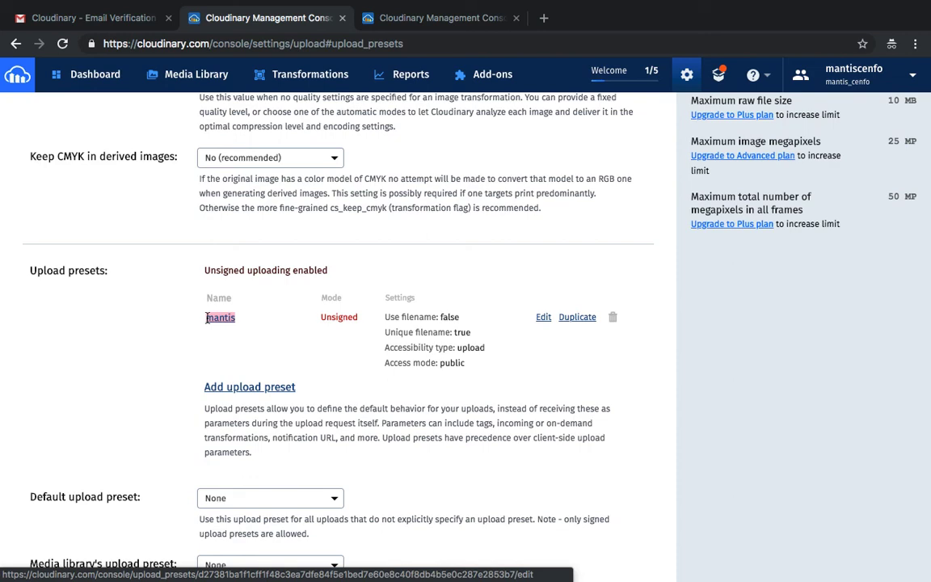
{"action": "left_click", "coordinate": [77, 19]}
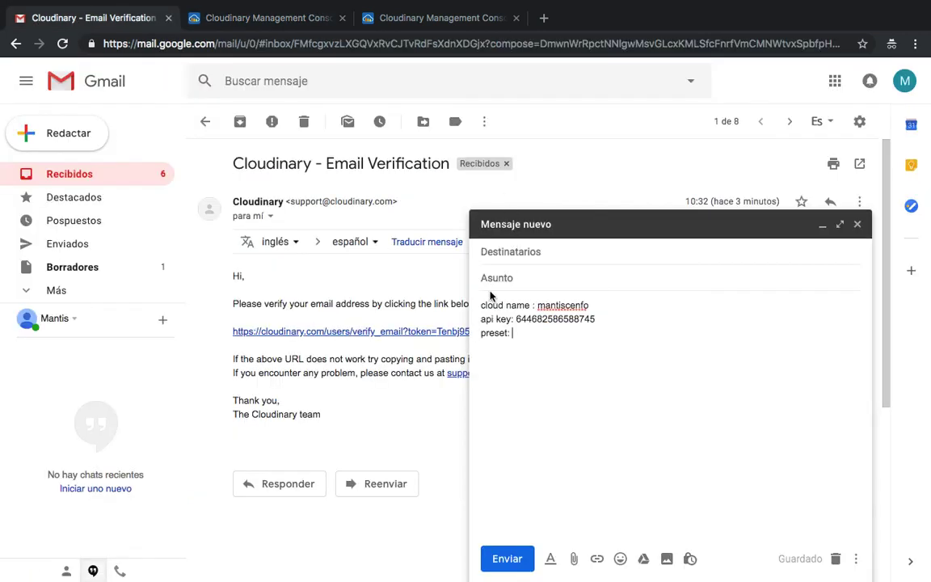
{"action": "key", "text": "ctrl+v"}
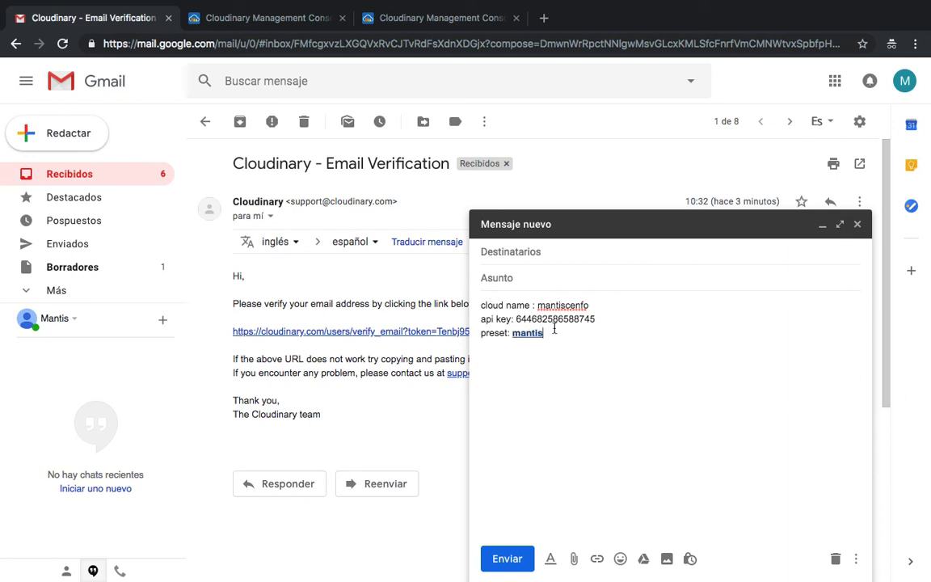